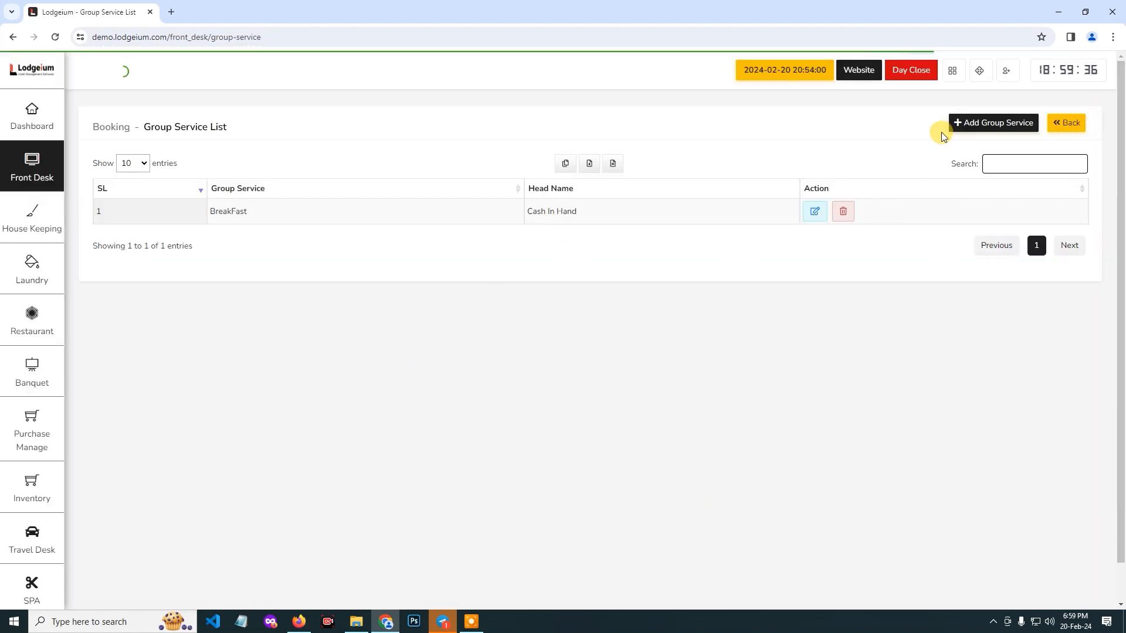
# - Add a group service named "Lunch" with Cash In Hand as its COAID and save it
pyautogui.click(1000, 122)
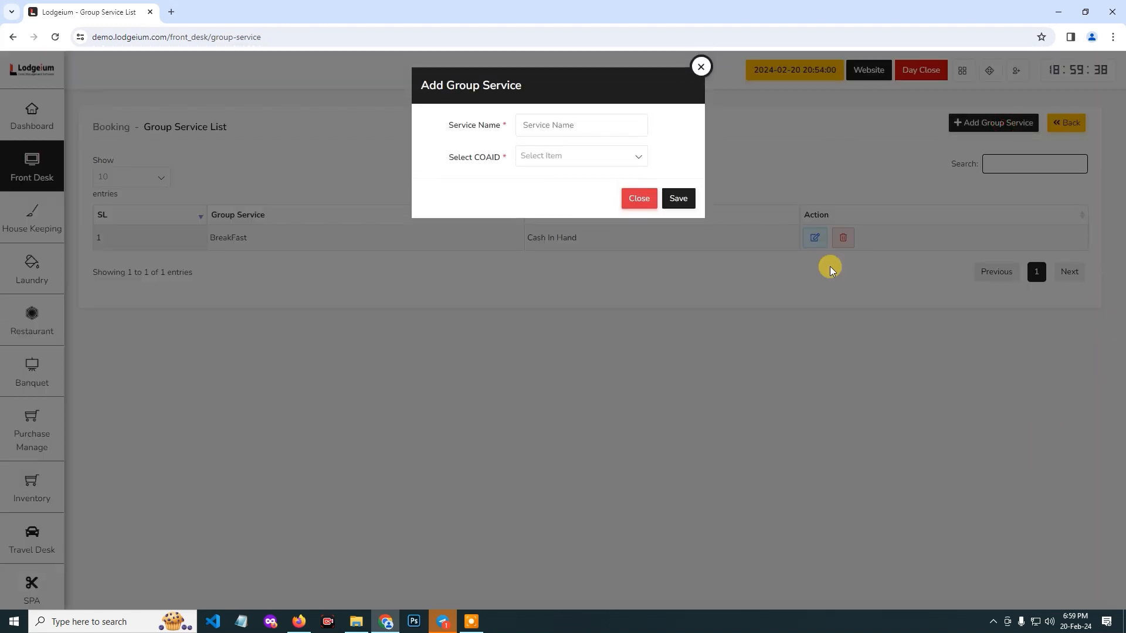
pyautogui.click(568, 125)
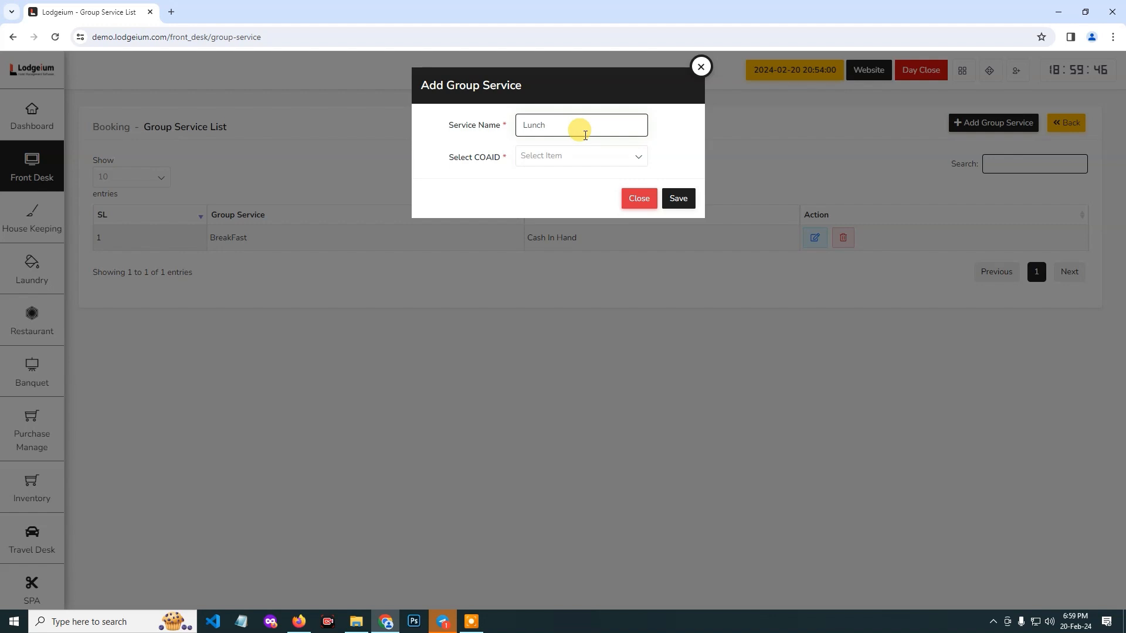
pyautogui.click(573, 156)
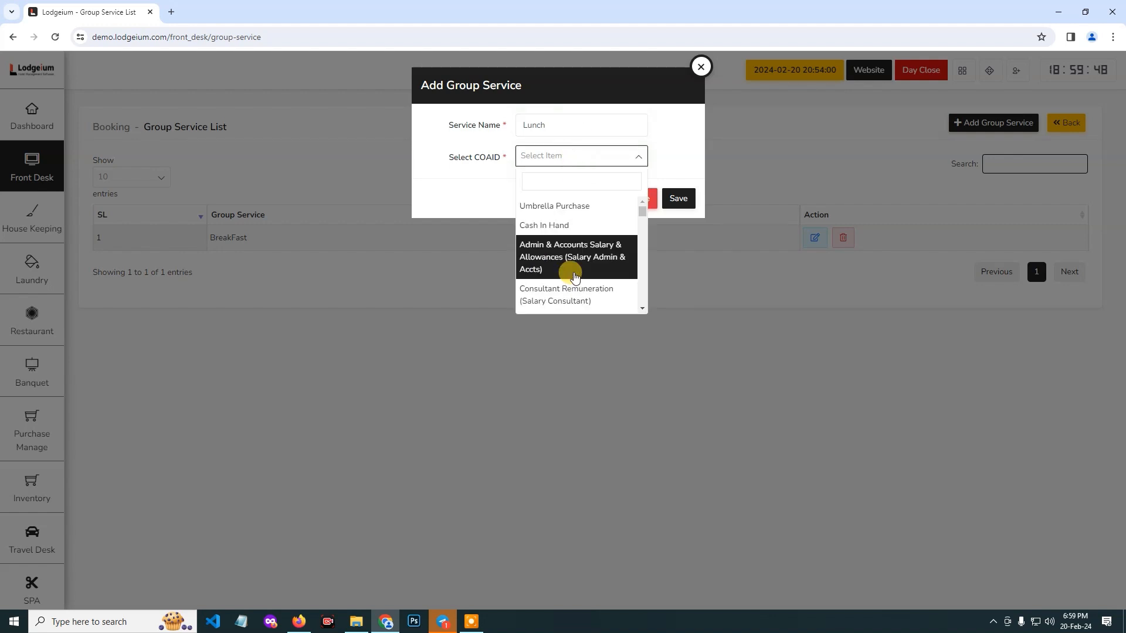
pyautogui.click(569, 229)
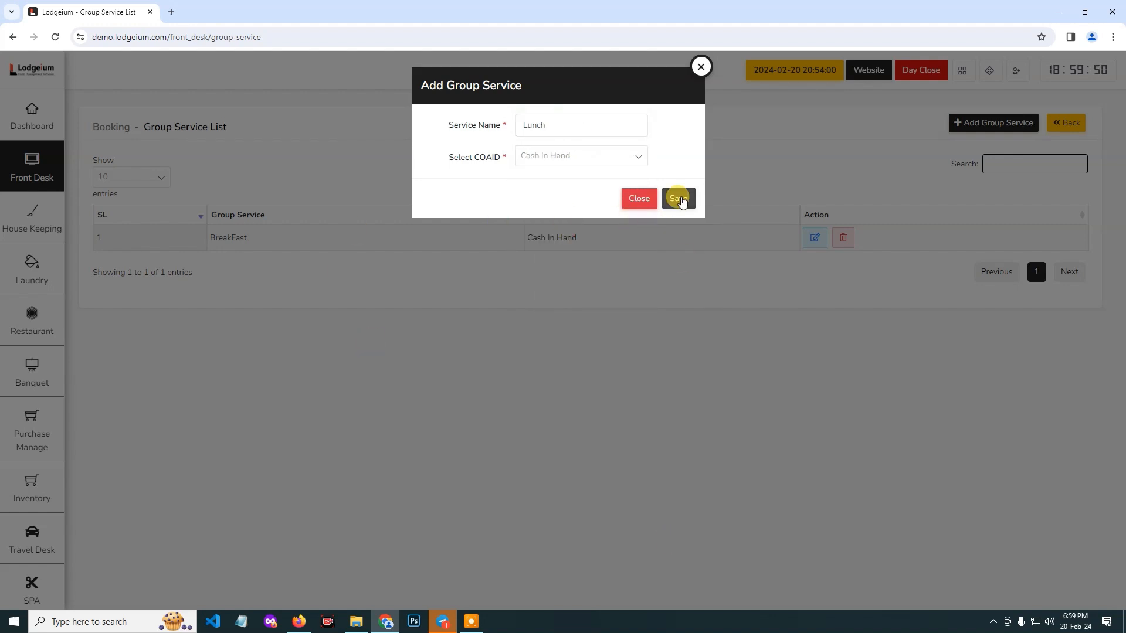
pyautogui.click(679, 199)
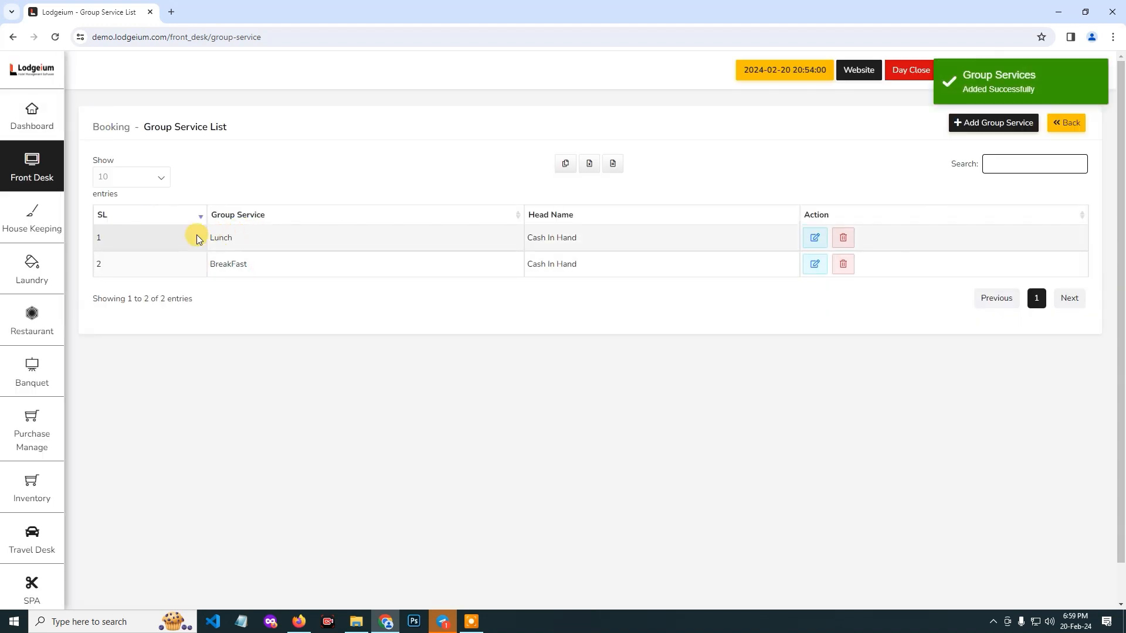
pyautogui.moveTo(261, 235); pyautogui.dragTo(205, 239)
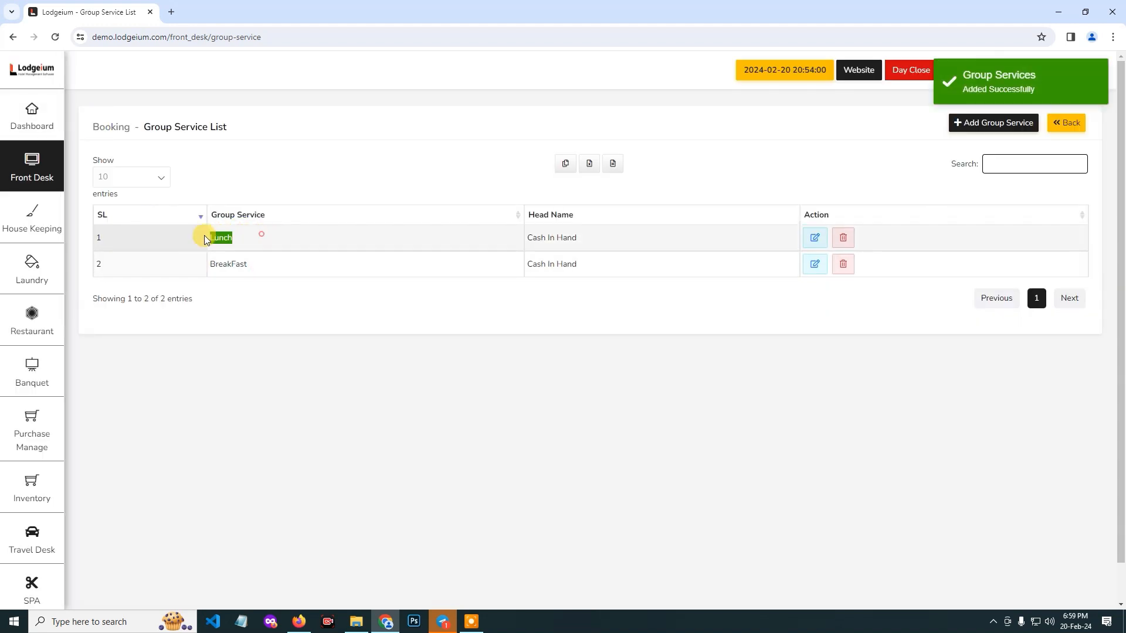
pyautogui.click(751, 243)
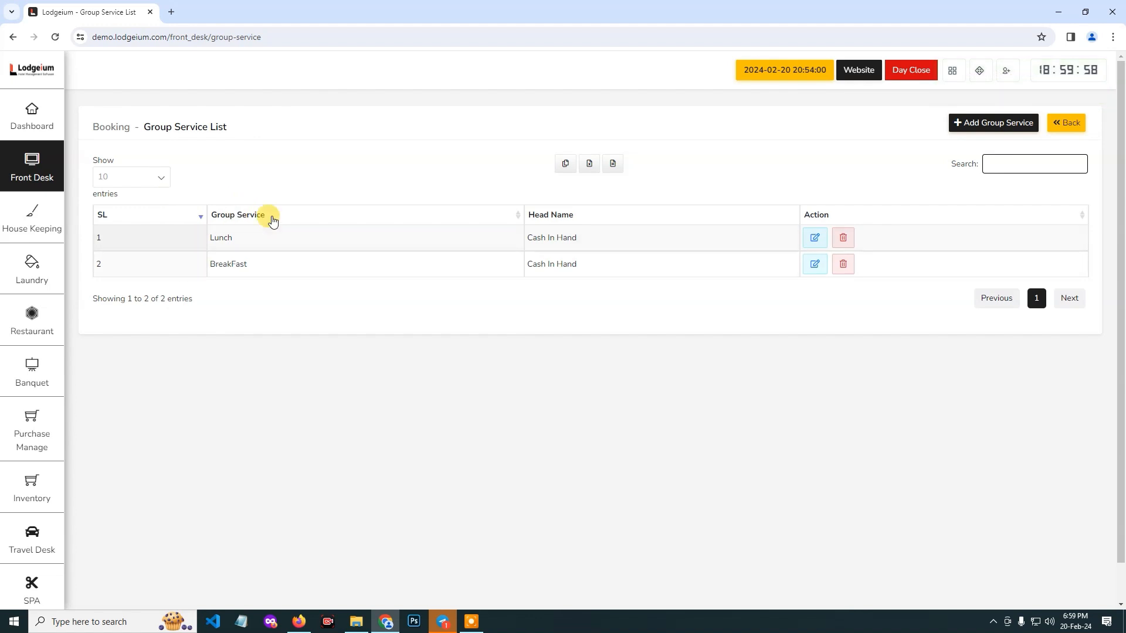
pyautogui.click(482, 613)
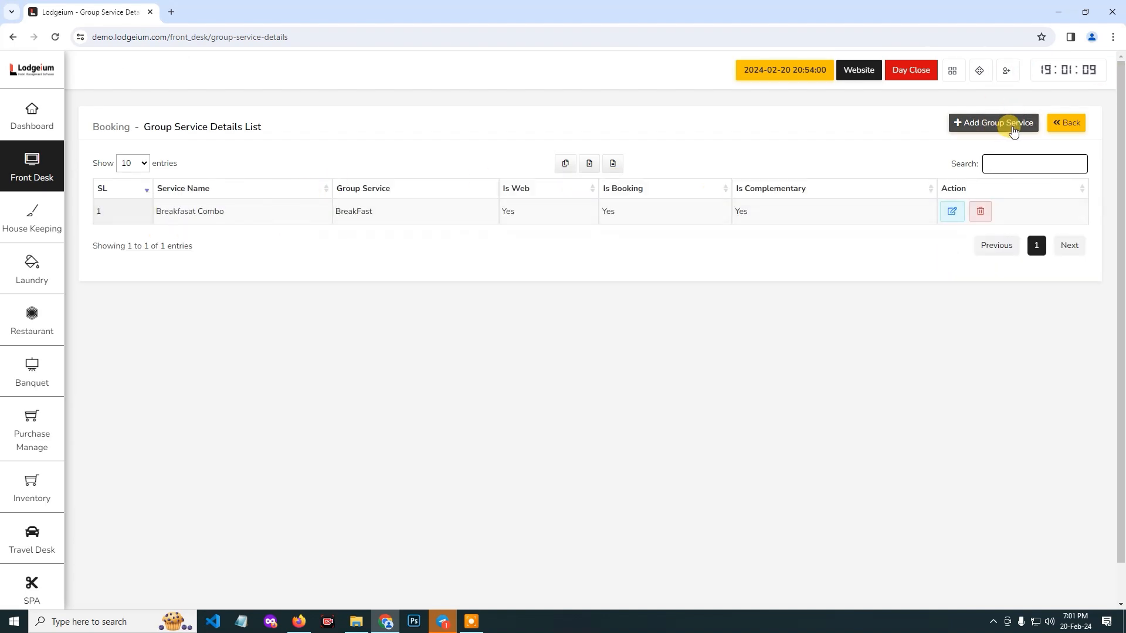
# - Create a new group service details entry named "Lunch Combo" and assign it to the Lunch group service
pyautogui.click(1016, 130)
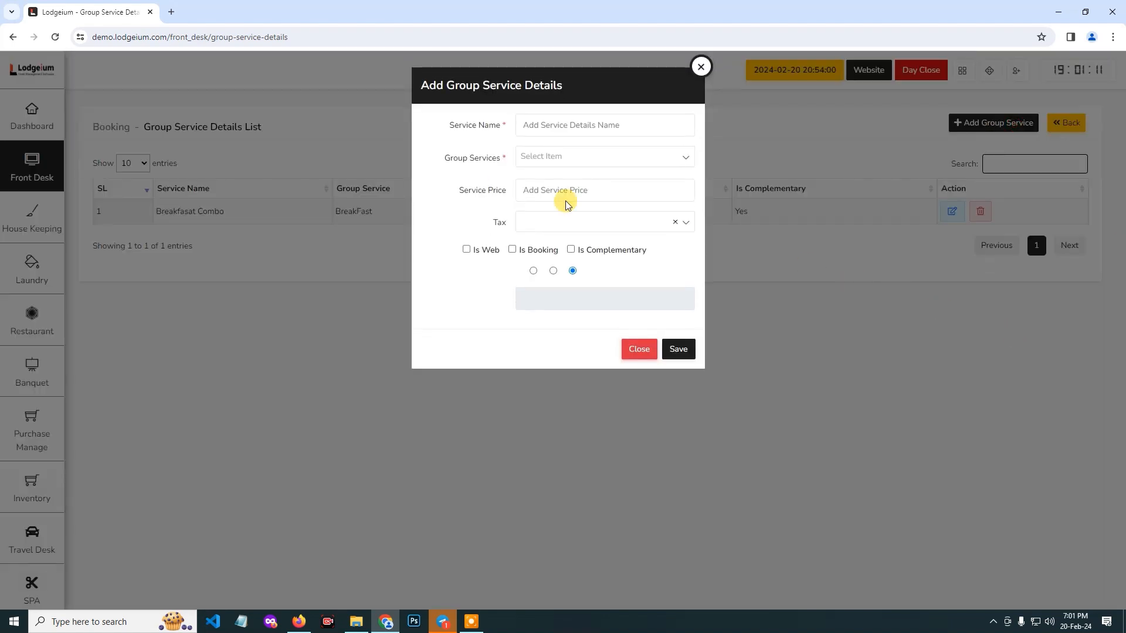
pyautogui.click(566, 130)
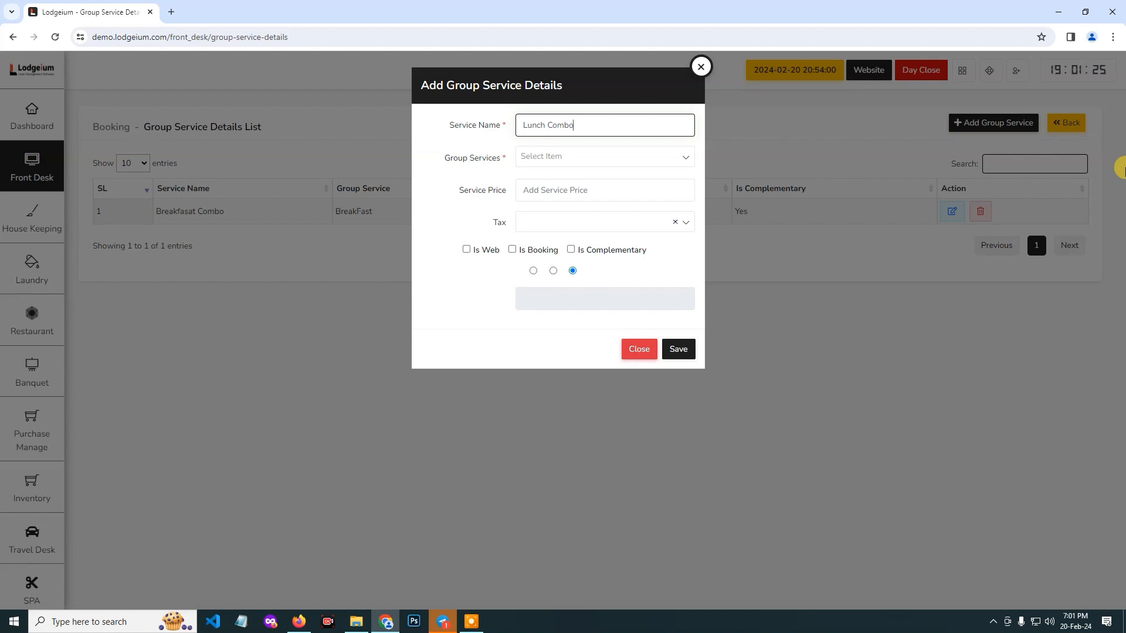
pyautogui.click(545, 156)
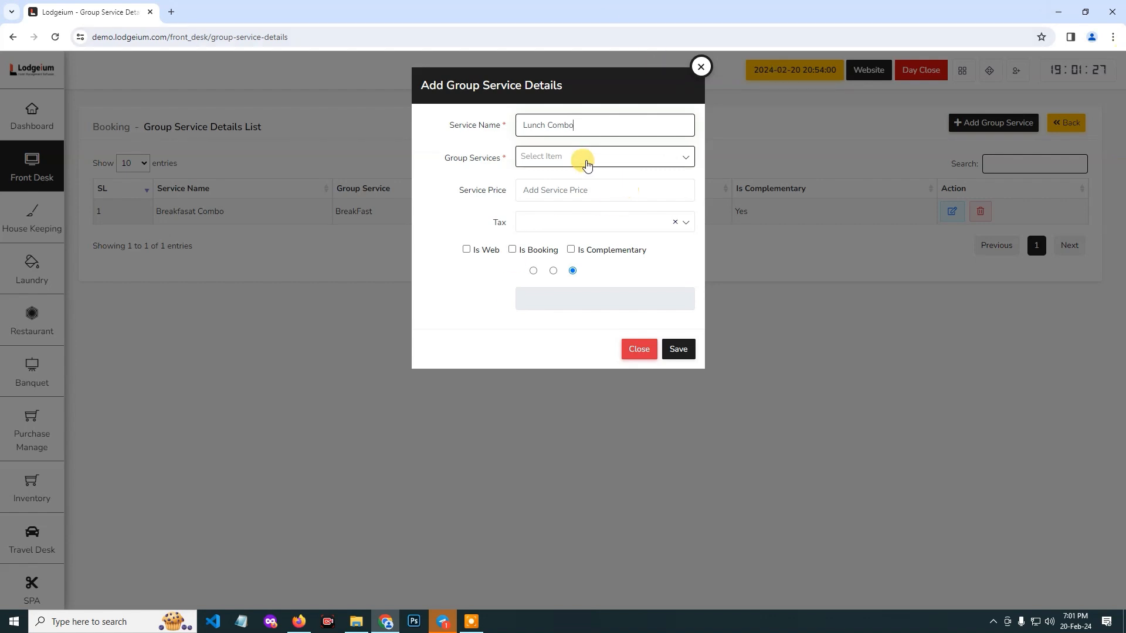
pyautogui.click(545, 226)
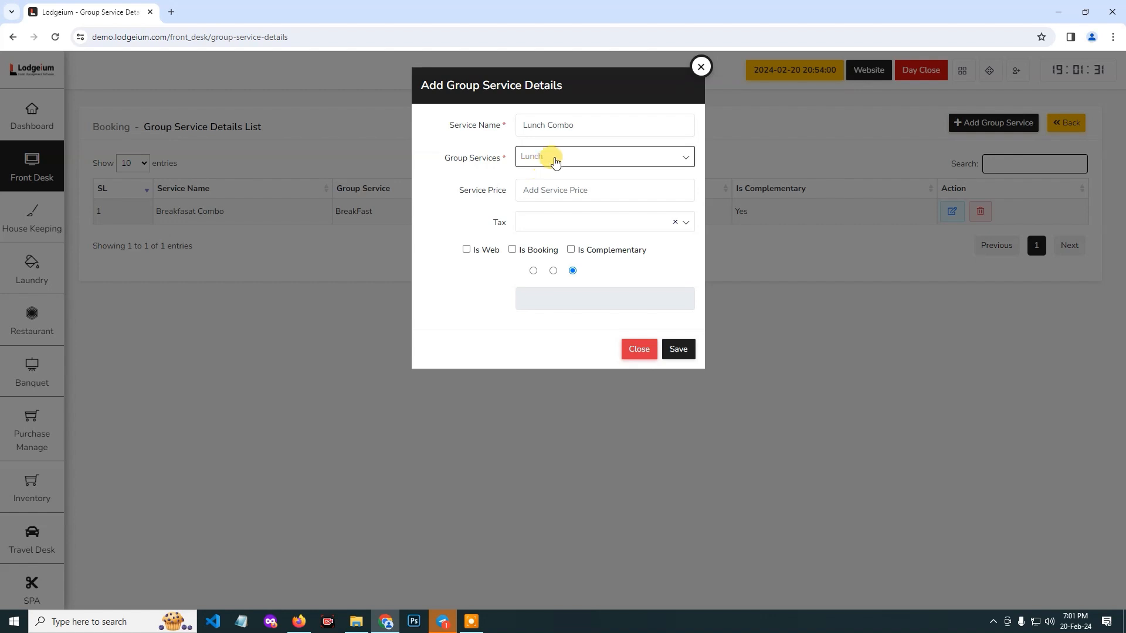
# - Set the service price to 200 with Service Charge-7.00% tax, mark it as Is Booking, and save the entry
pyautogui.click(569, 189)
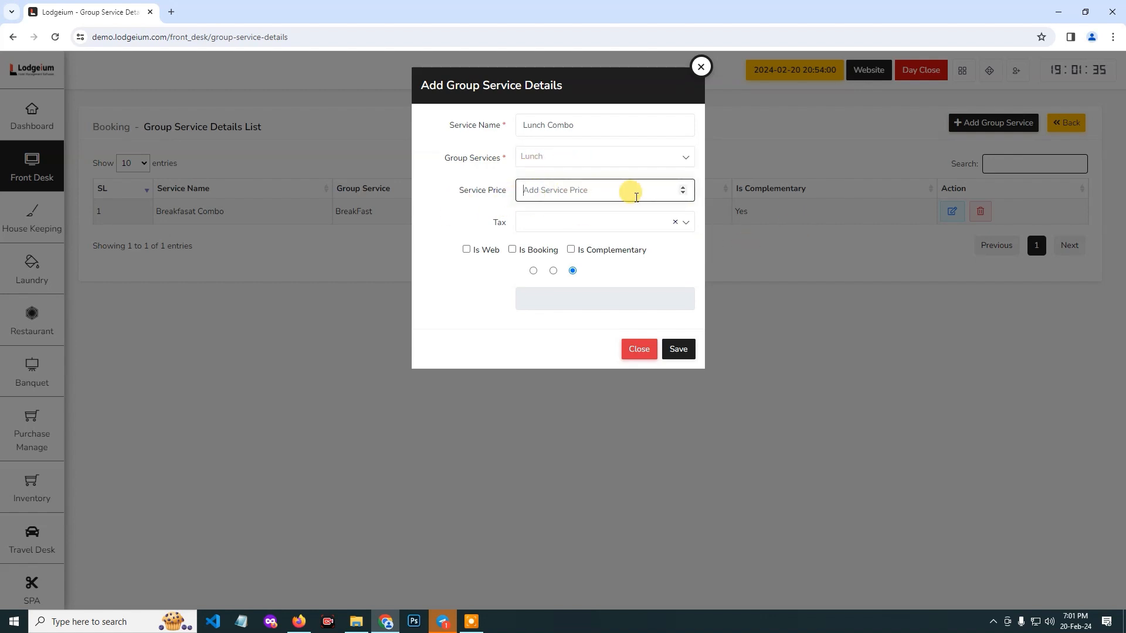
pyautogui.click(626, 222)
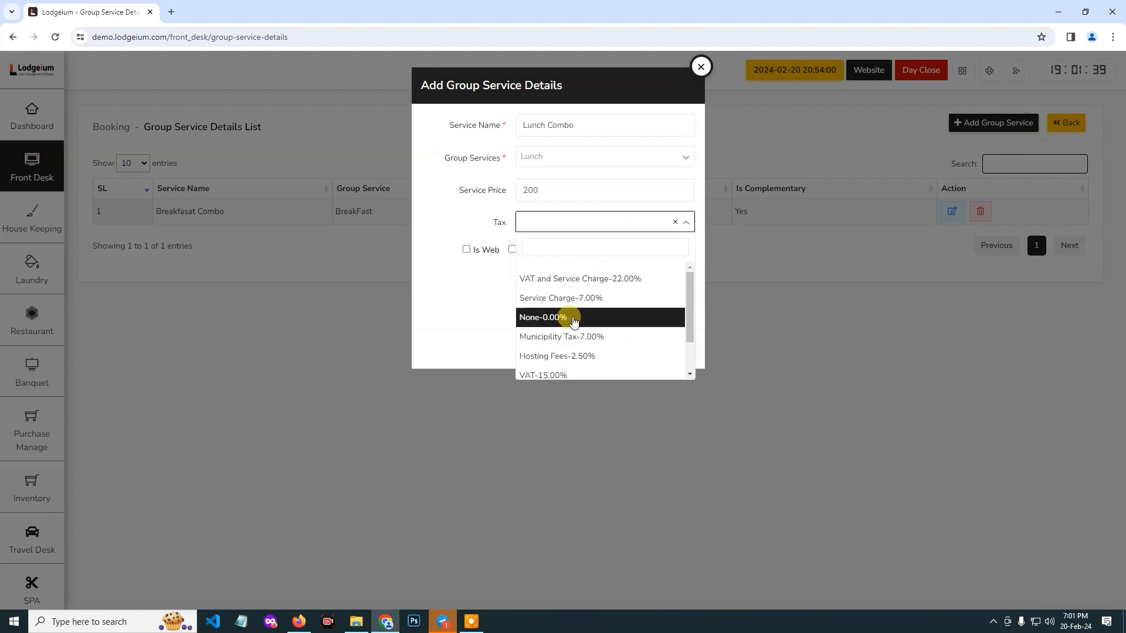
pyautogui.click(591, 298)
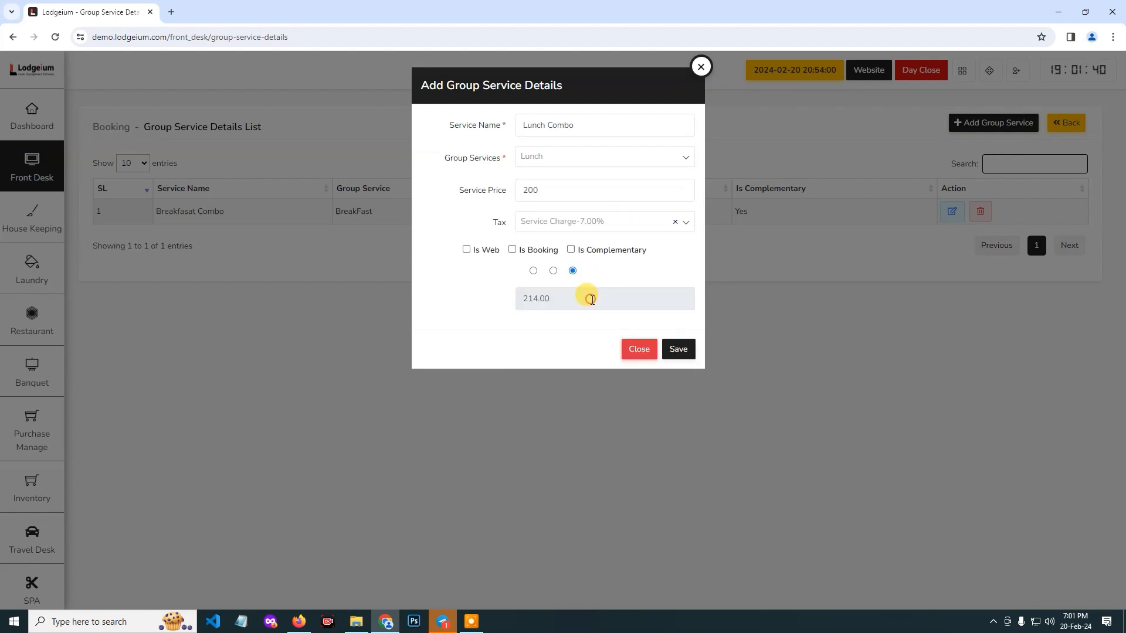
pyautogui.click(512, 250)
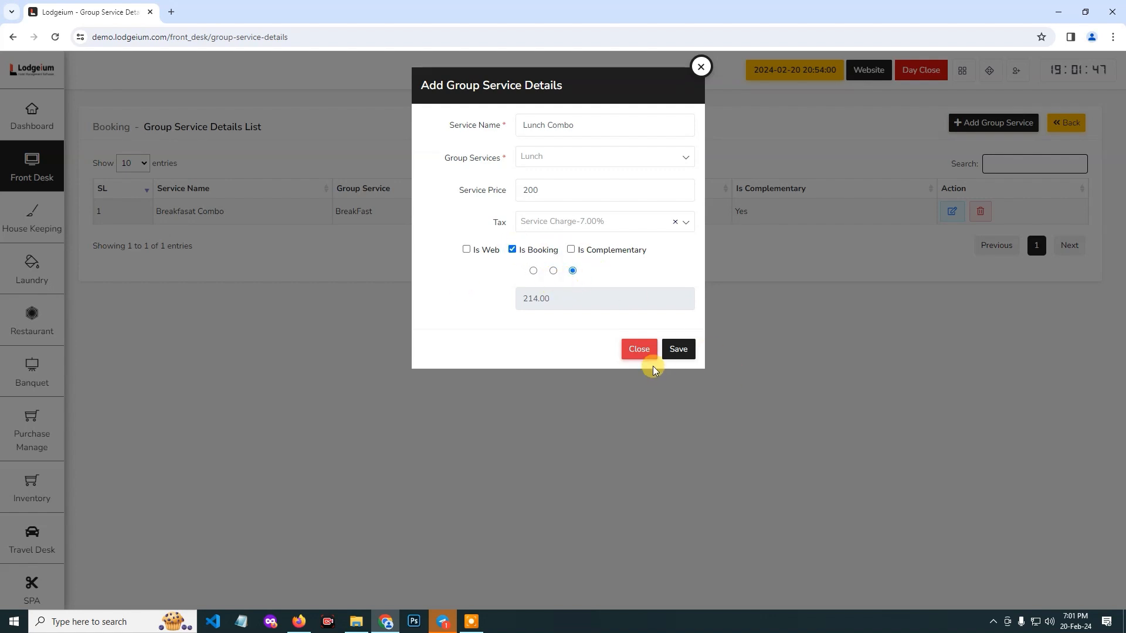
pyautogui.click(678, 350)
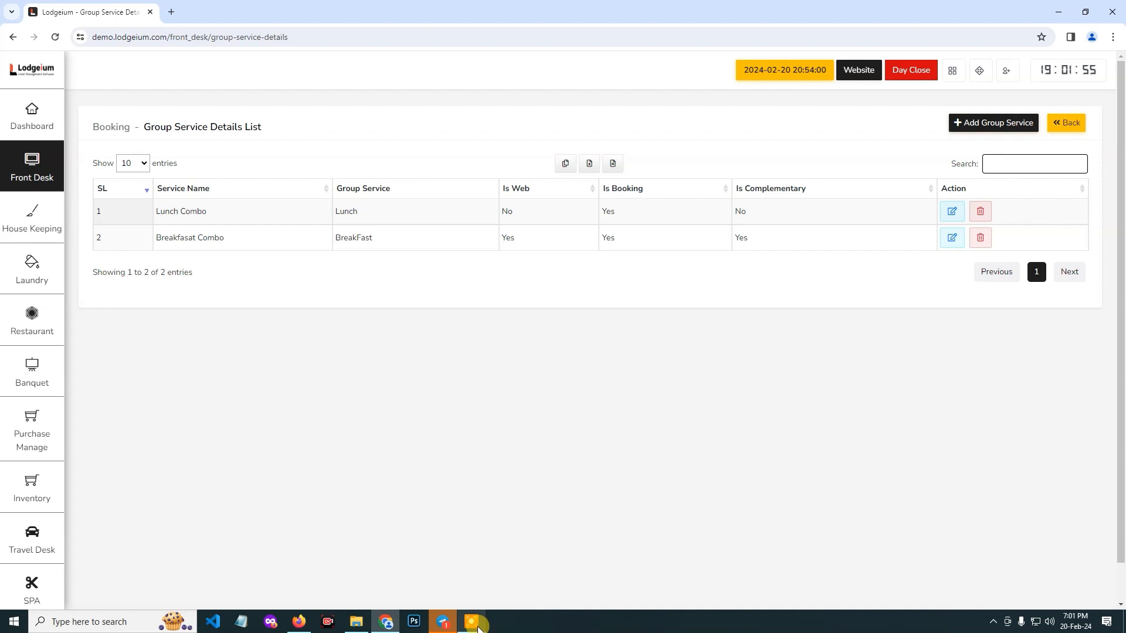
pyautogui.click(478, 627)
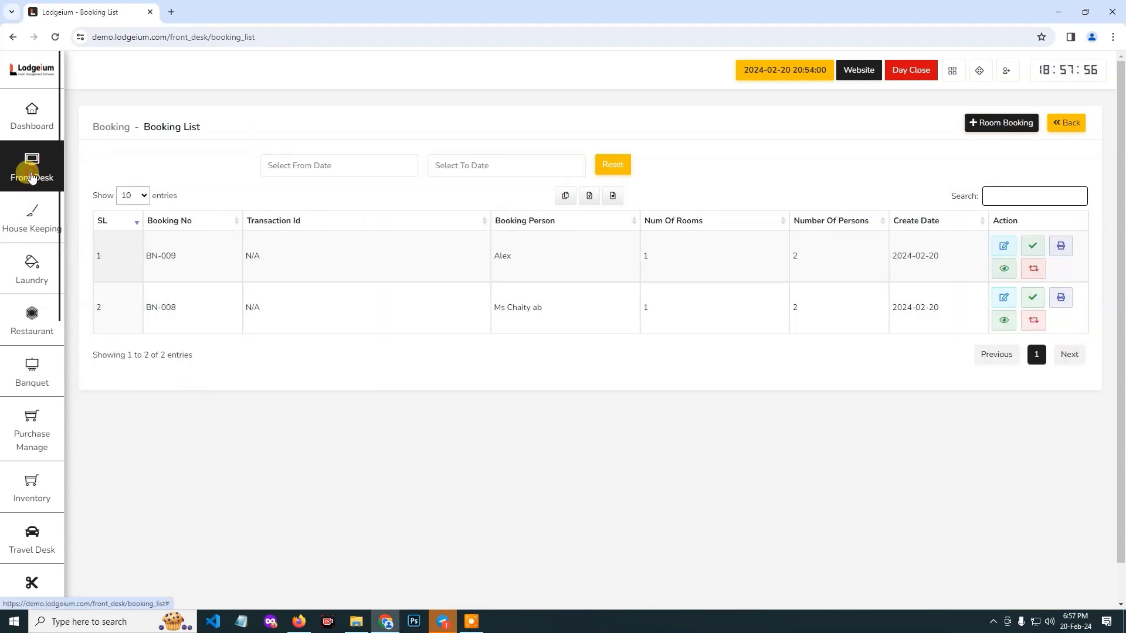
# - Go to the booking Preference List and add a preference titled "Bdtask"
pyautogui.click(32, 177)
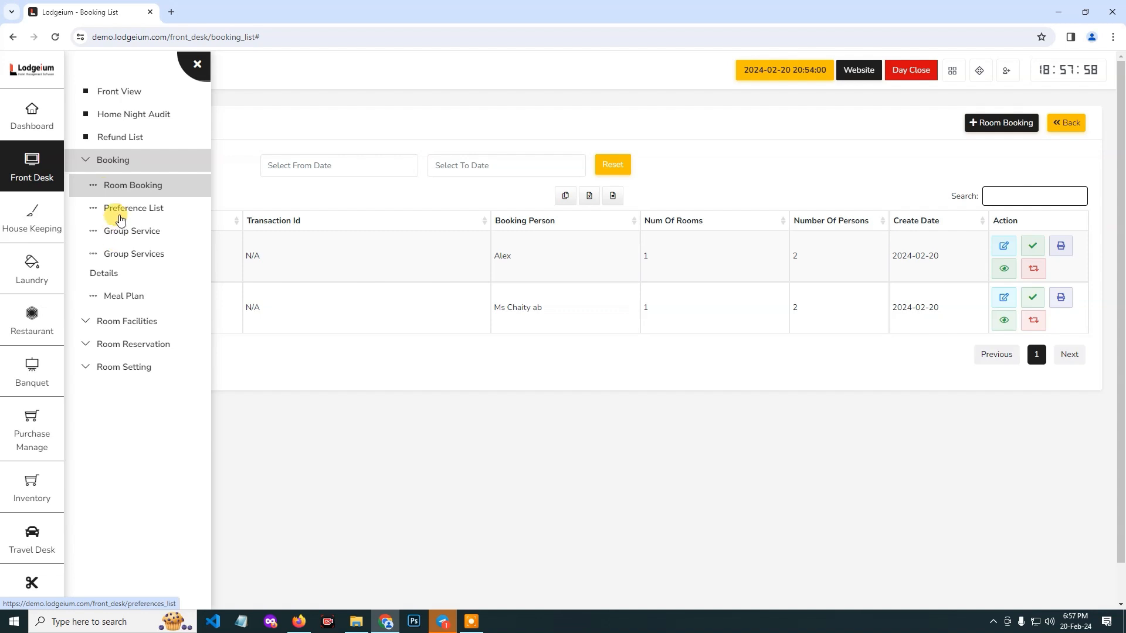
pyautogui.click(131, 203)
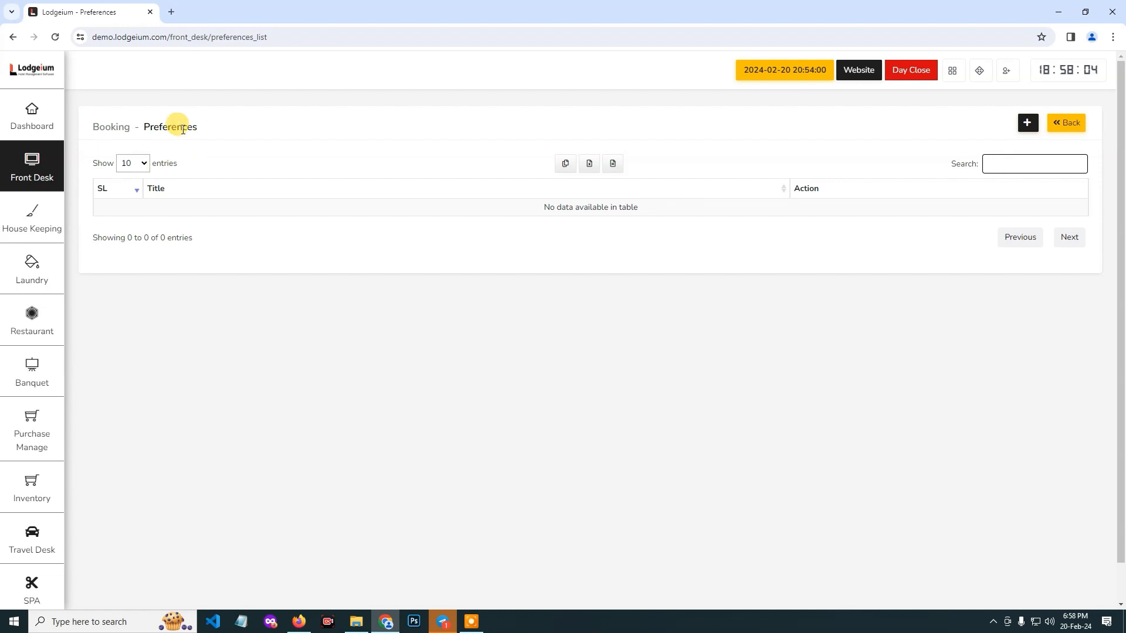
pyautogui.click(1026, 123)
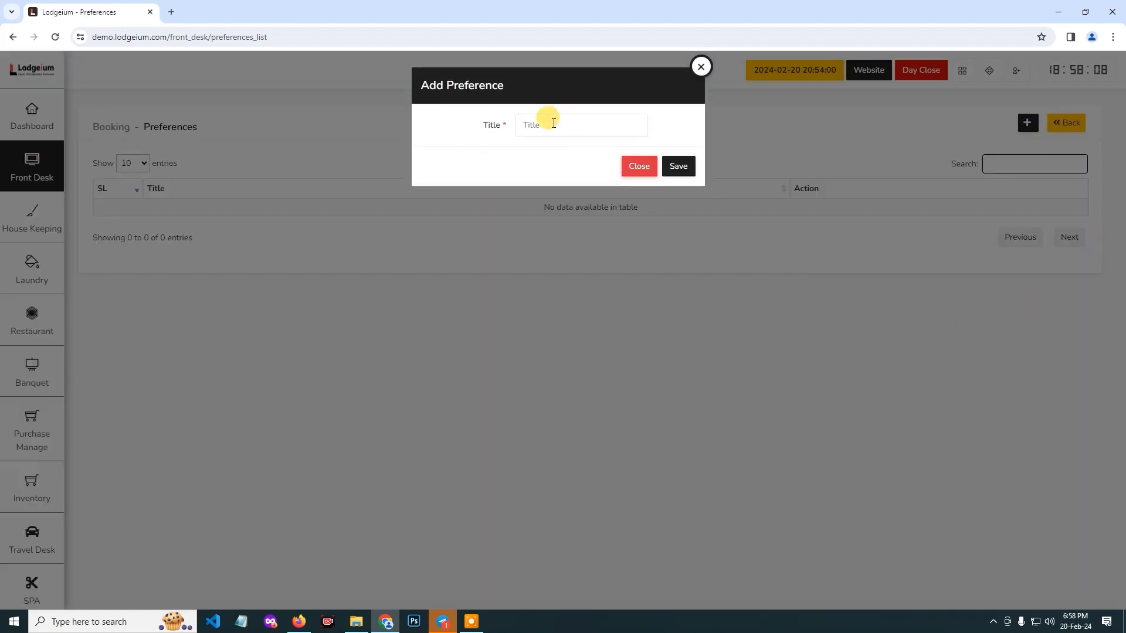
pyautogui.click(552, 123)
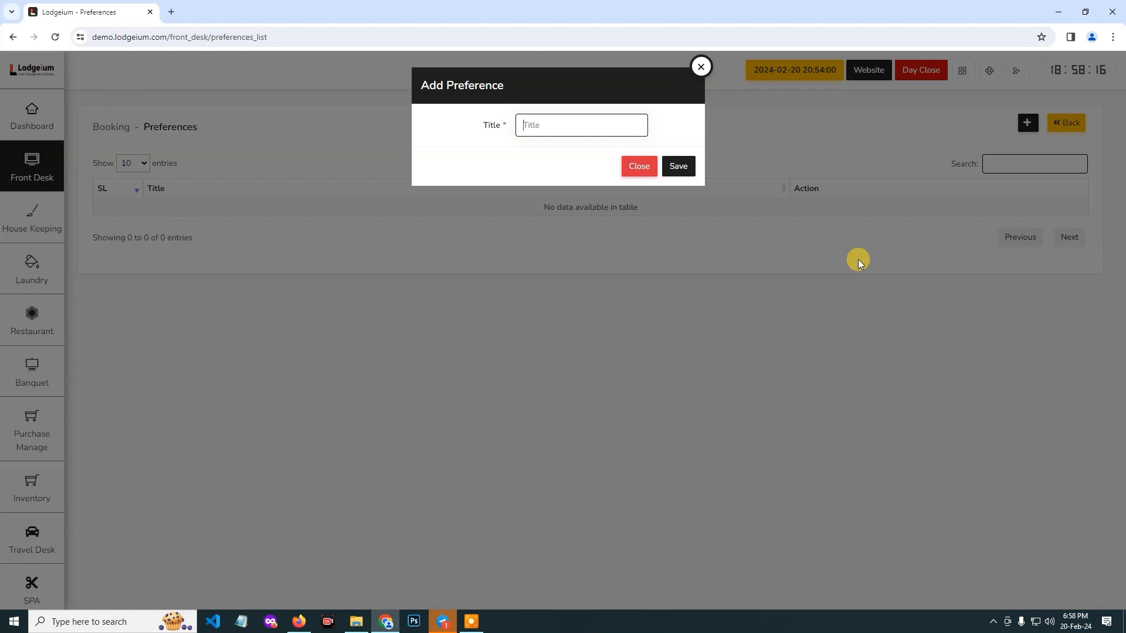
pyautogui.write('Bdtask')
pyautogui.click(680, 167)
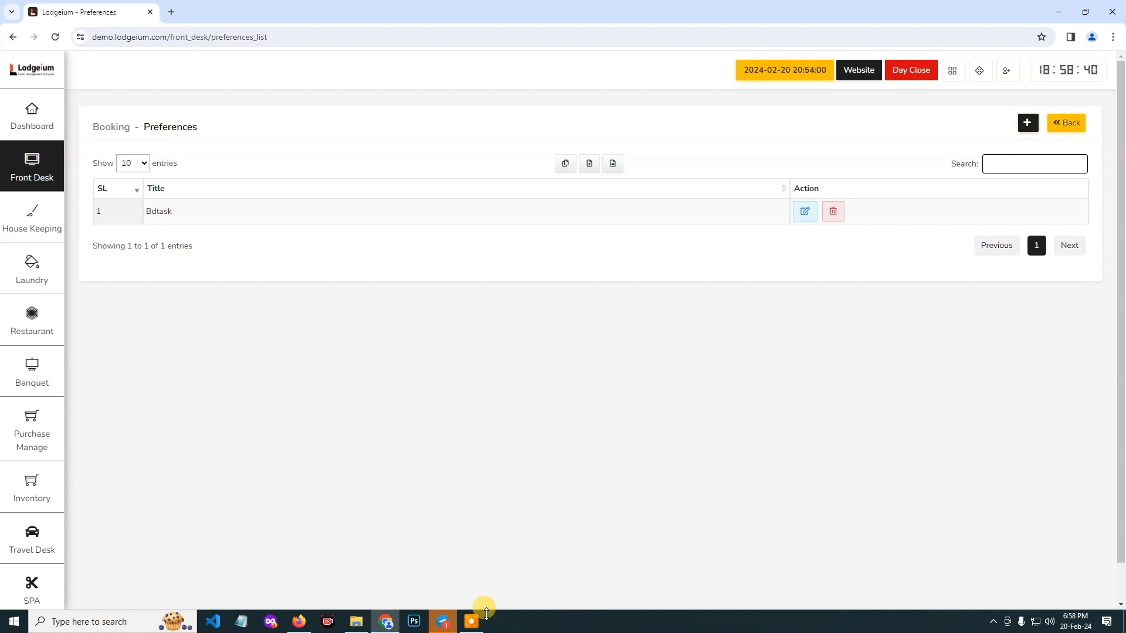
pyautogui.click(471, 622)
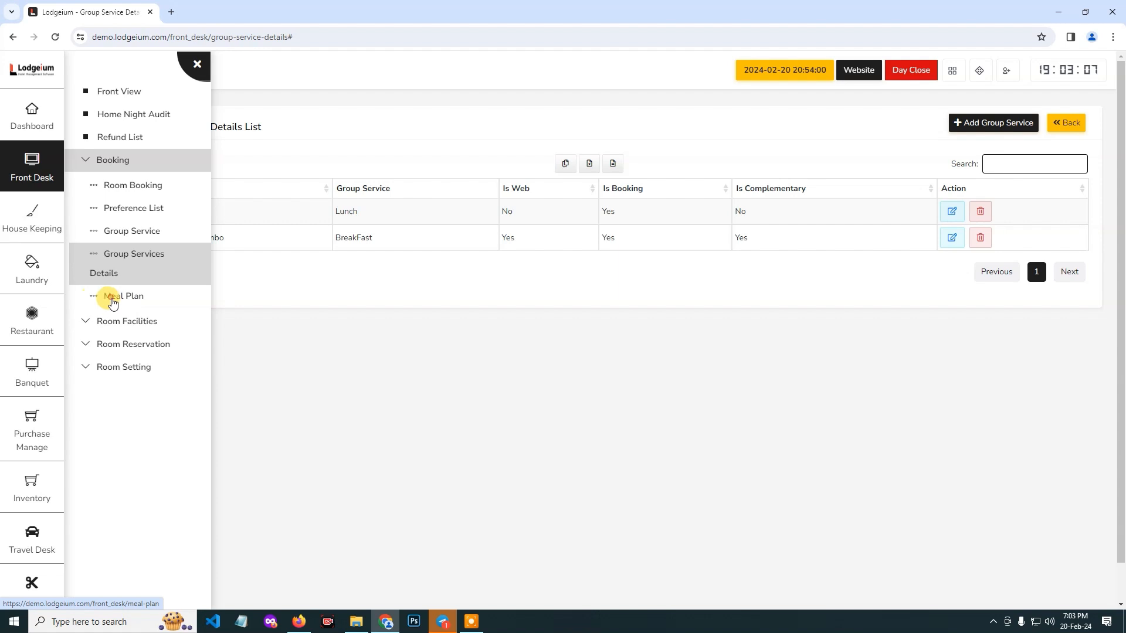
# - Go to the Meal Plan list and start a new meal plan named "Lunch" for the Lunch group service
pyautogui.click(126, 297)
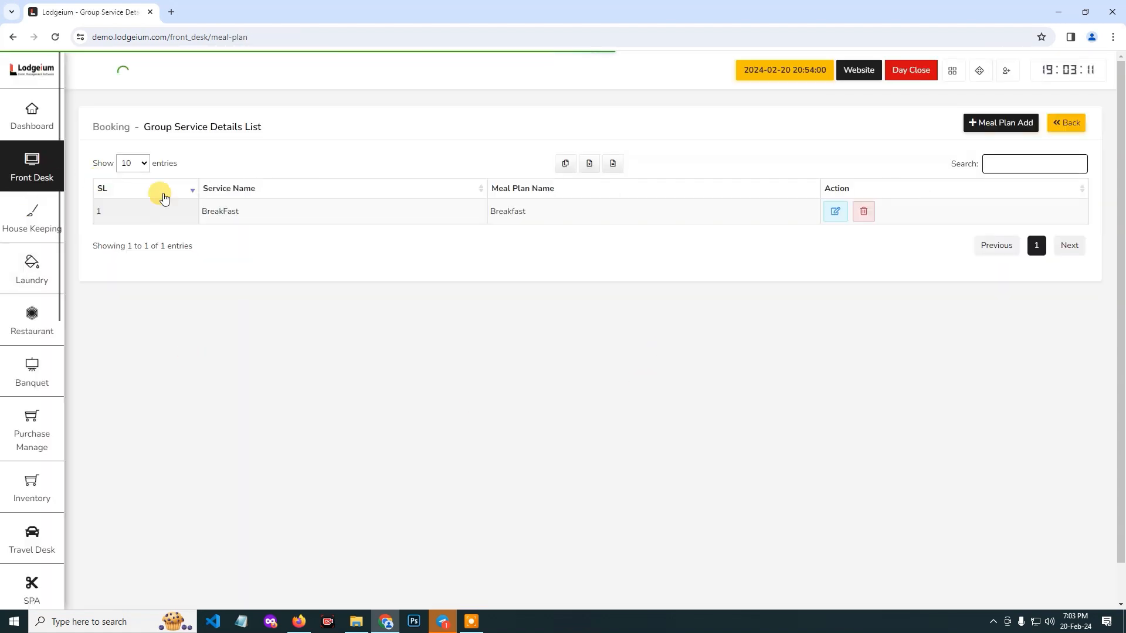
pyautogui.click(993, 125)
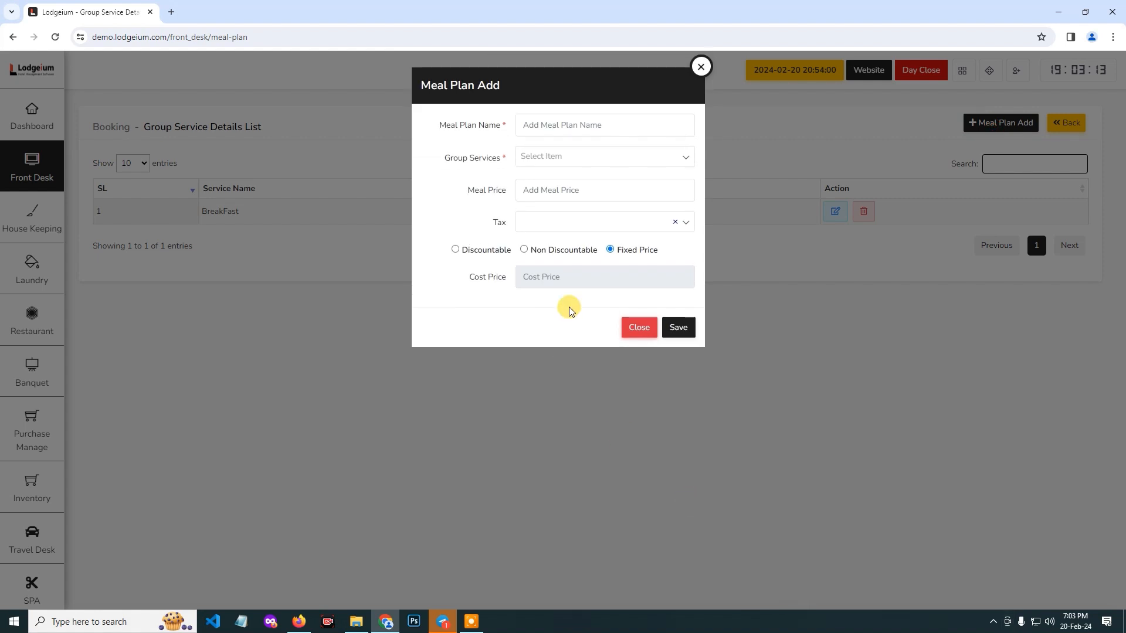
pyautogui.click(574, 123)
pyautogui.click(600, 154)
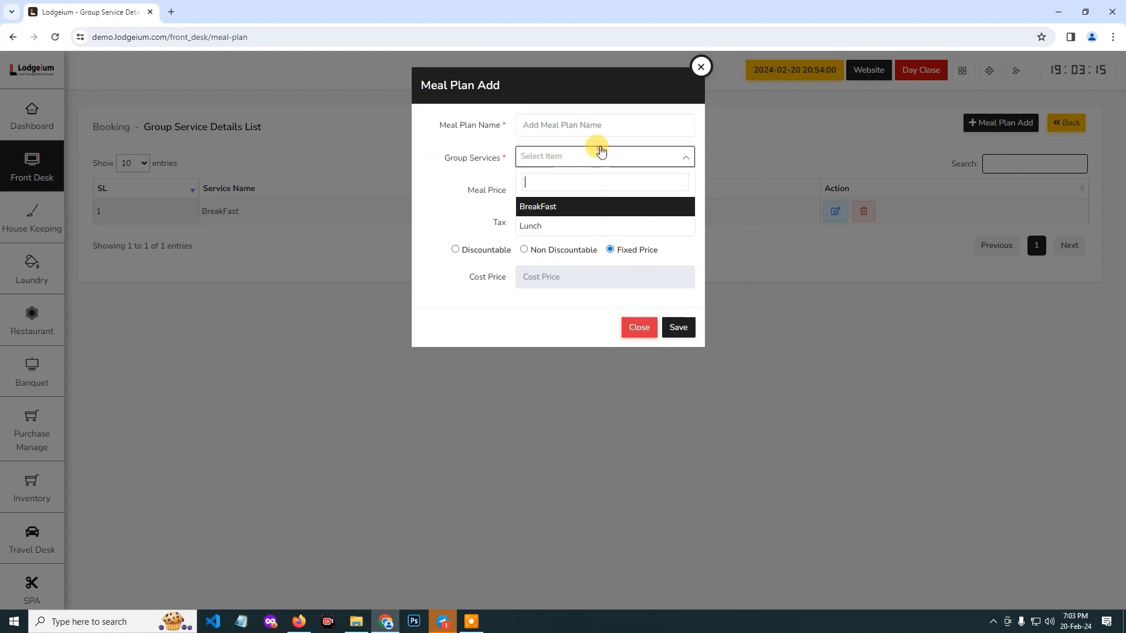
pyautogui.click(588, 119)
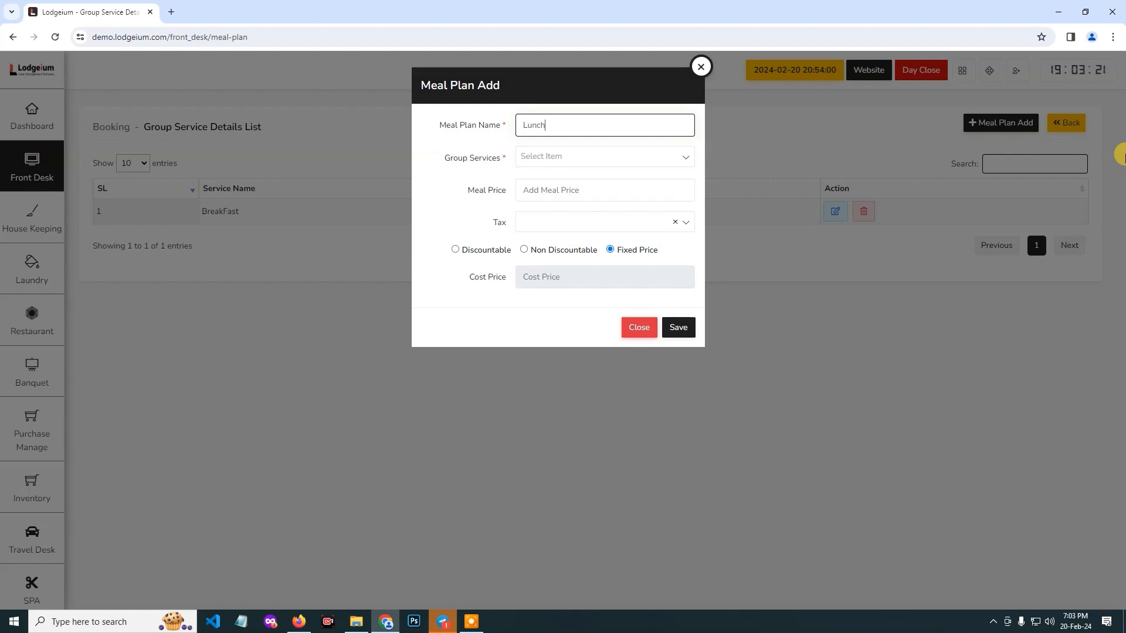
pyautogui.click(565, 157)
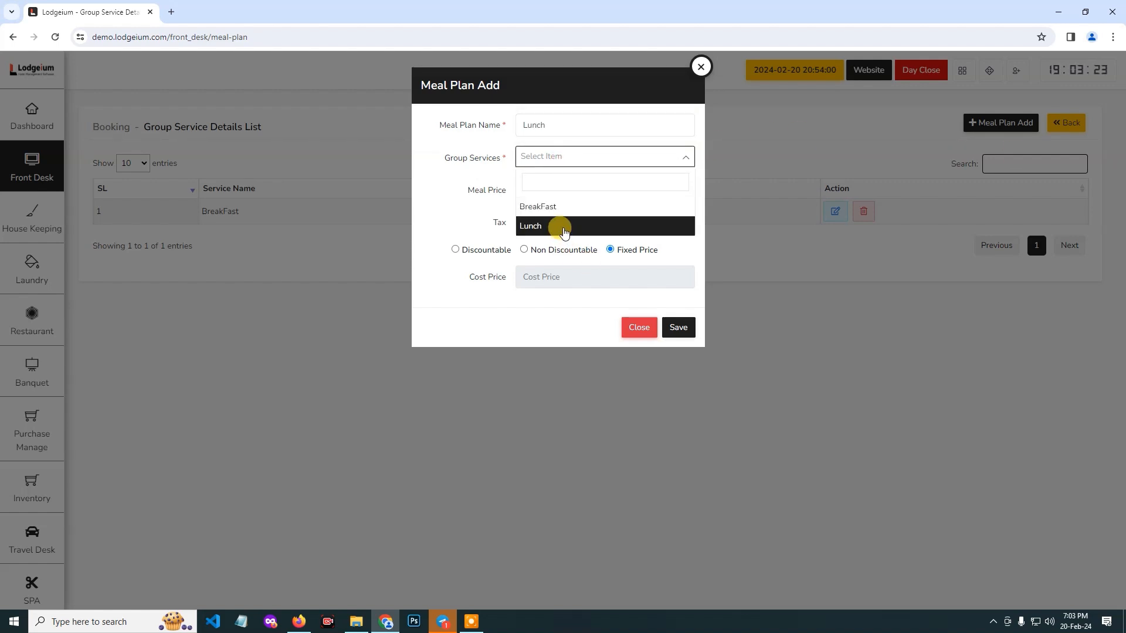
pyautogui.click(564, 228)
# - Set the meal price to 150 with Service Charge-7.00% tax and save the meal plan
pyautogui.click(533, 191)
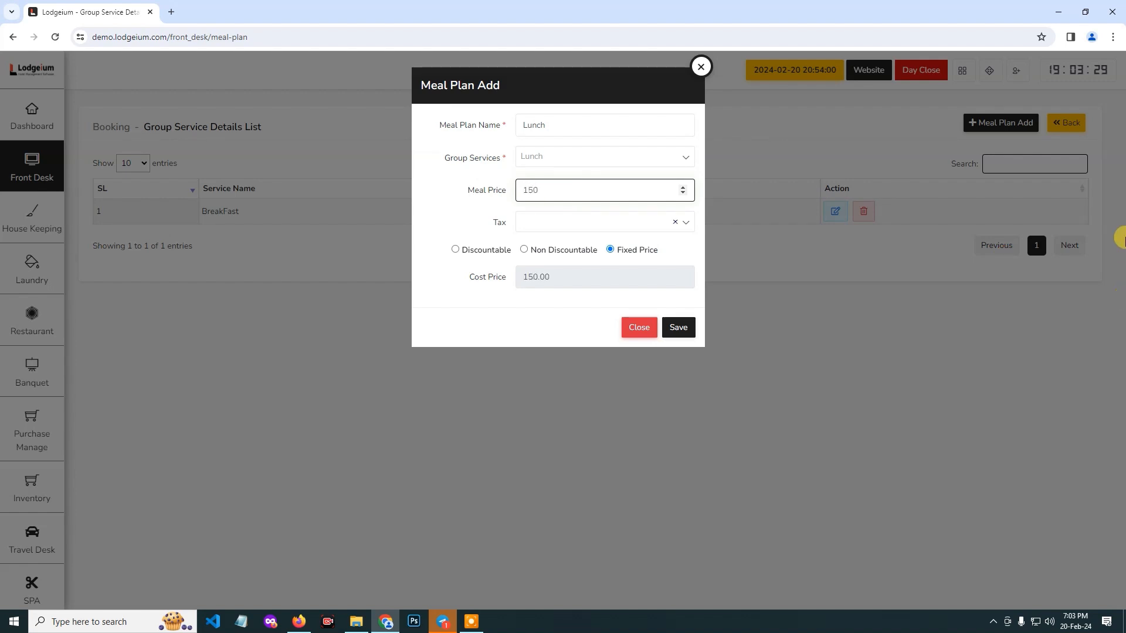
pyautogui.click(531, 224)
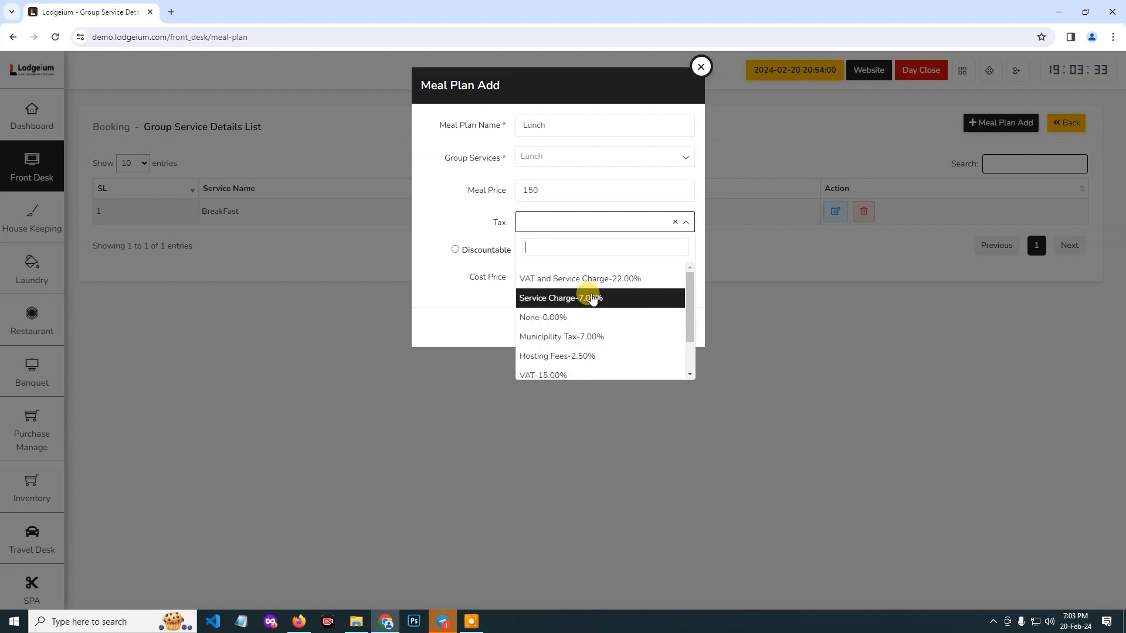
pyautogui.click(592, 298)
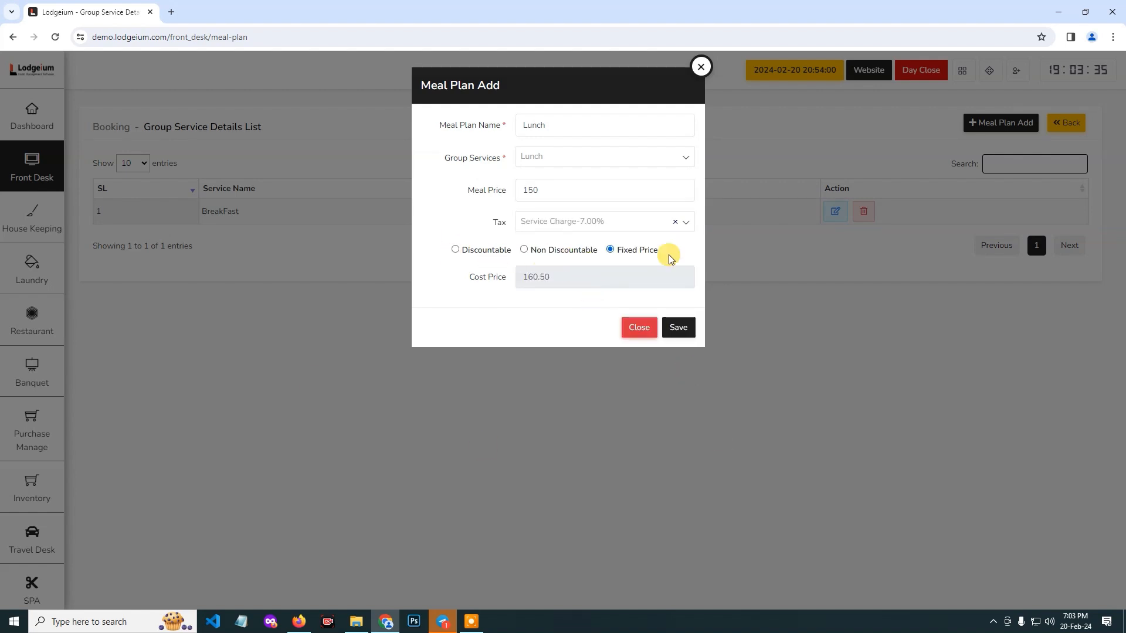
pyautogui.click(679, 328)
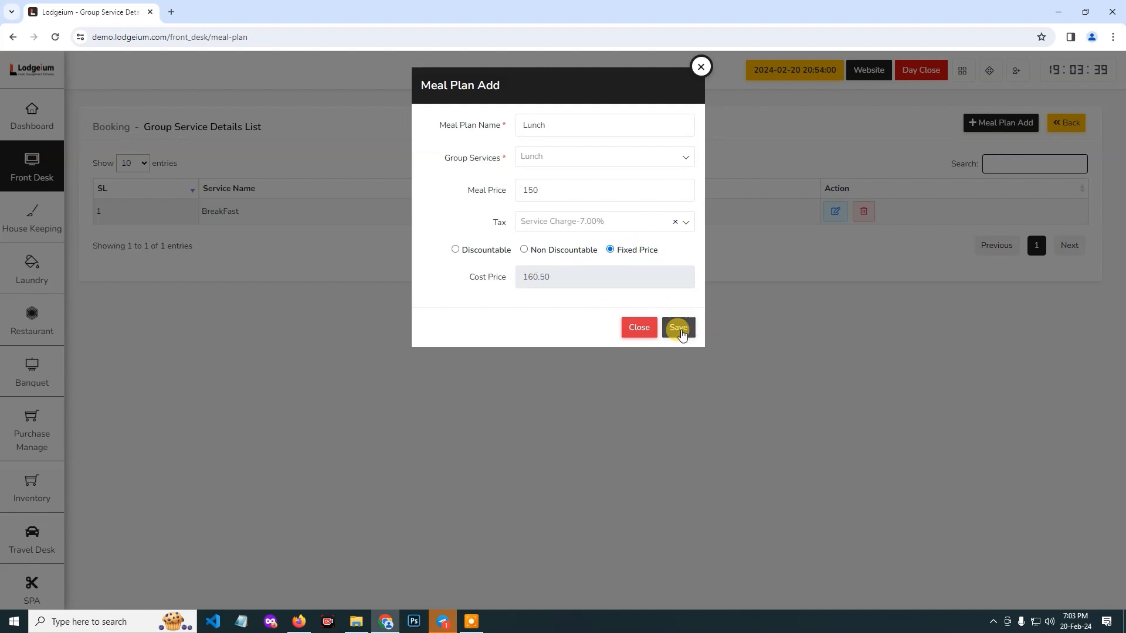
pyautogui.click(679, 329)
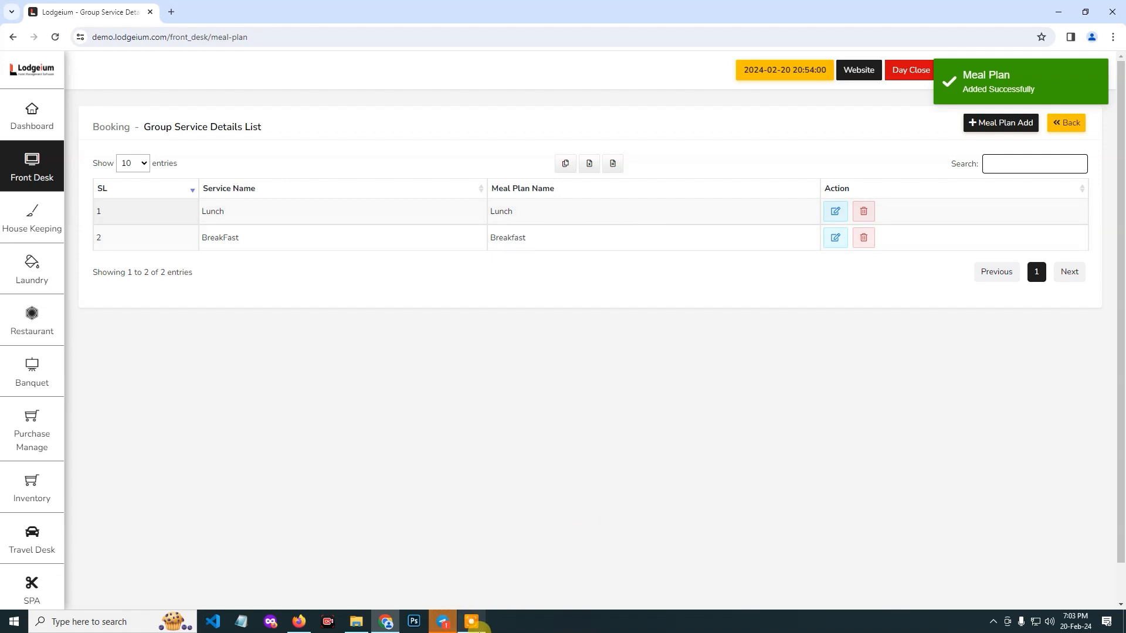
pyautogui.moveTo(472, 622)
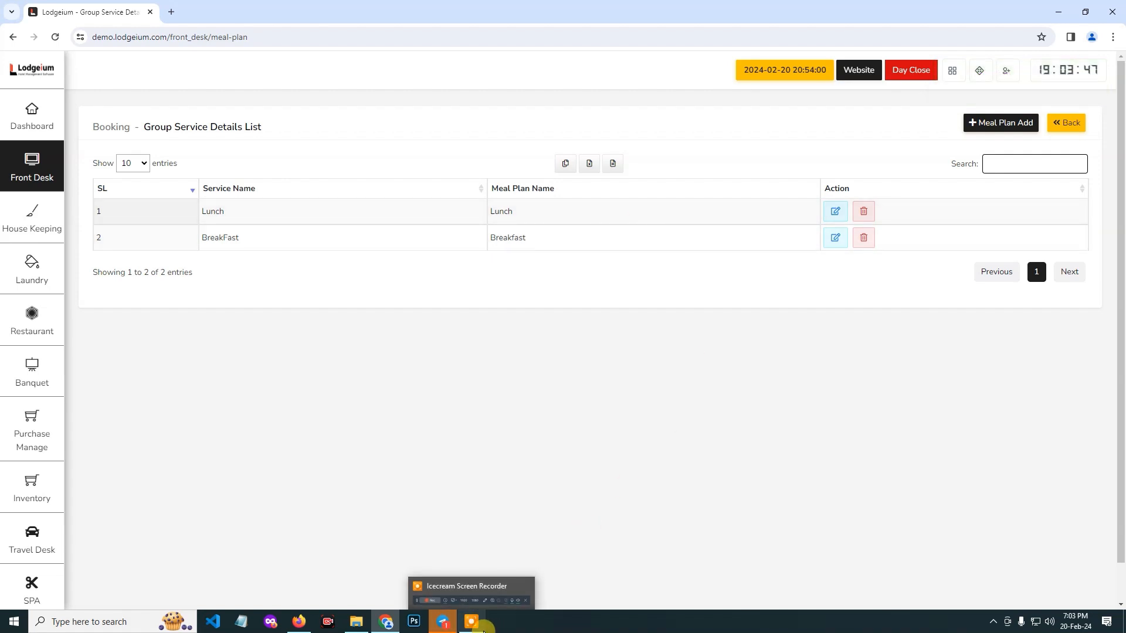
pyautogui.click(475, 625)
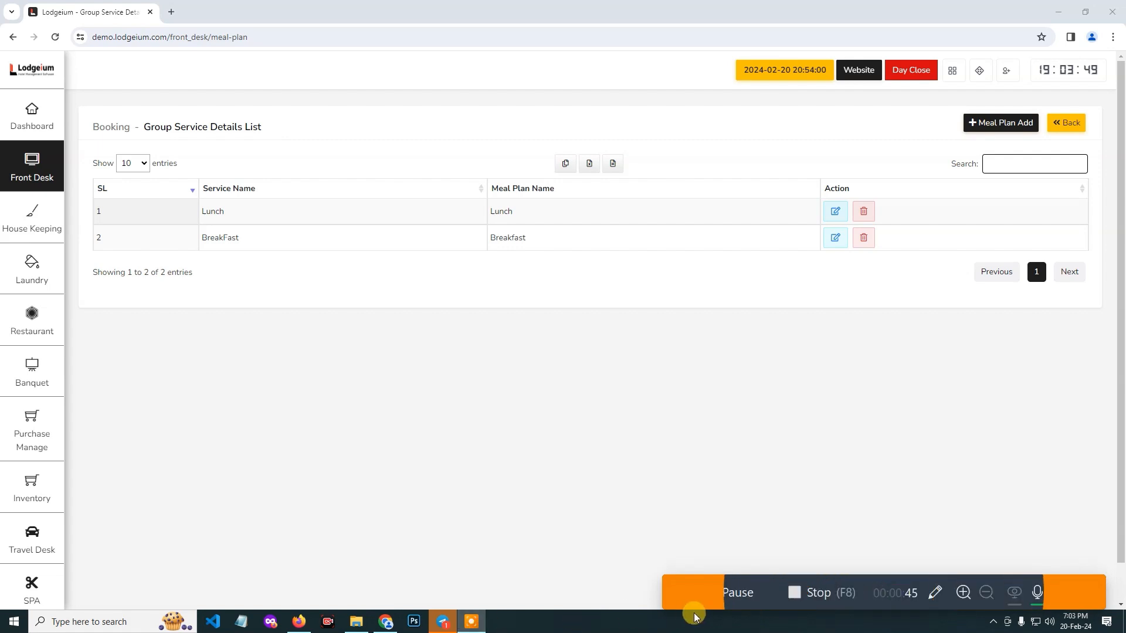
pyautogui.click(792, 593)
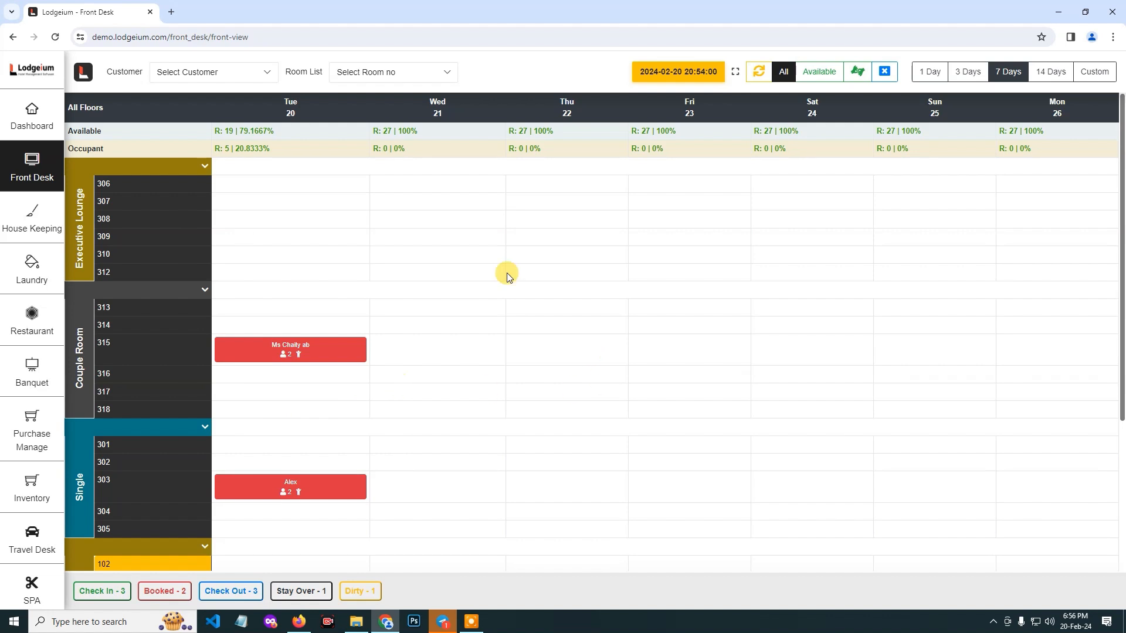
# - Go to the front desk's Room Booking list and start a new room booking
pyautogui.click(43, 180)
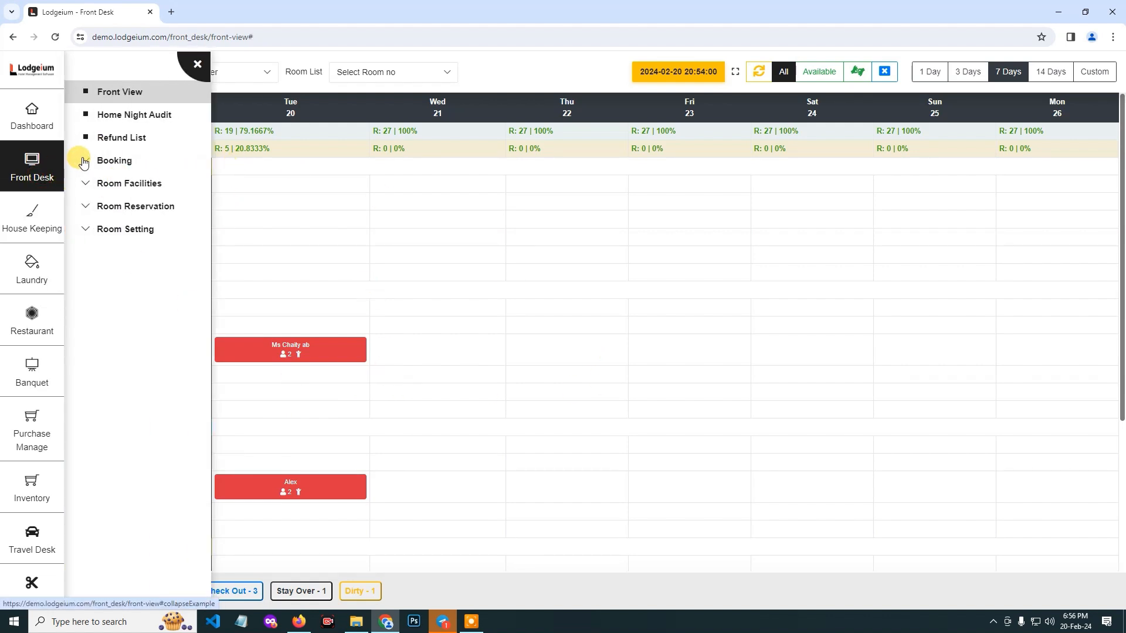
pyautogui.click(83, 162)
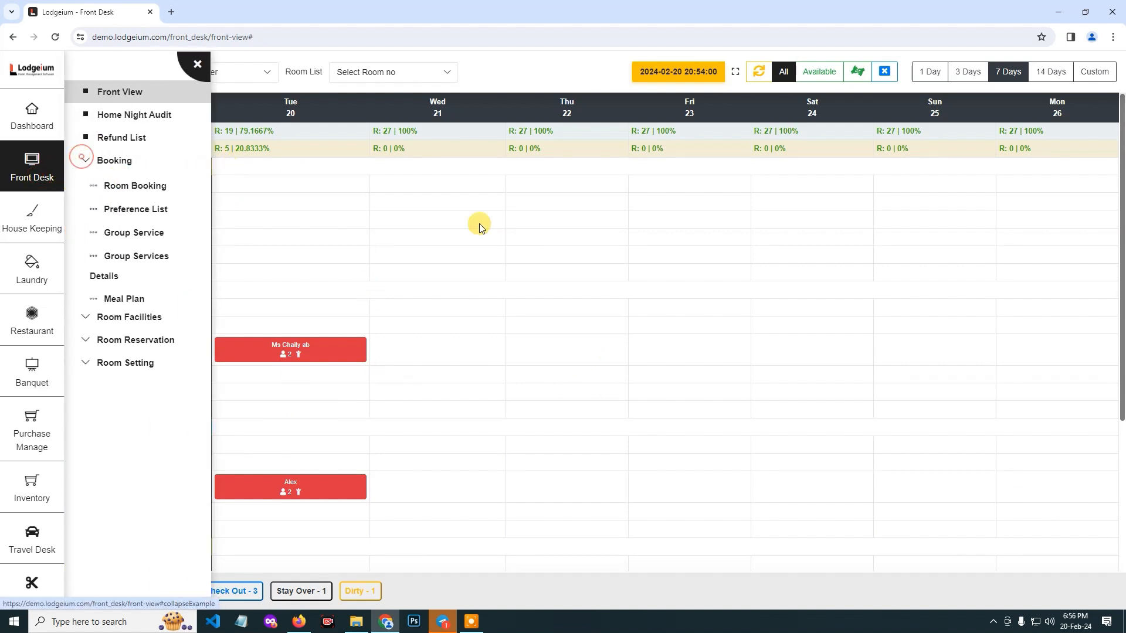
pyautogui.click(138, 187)
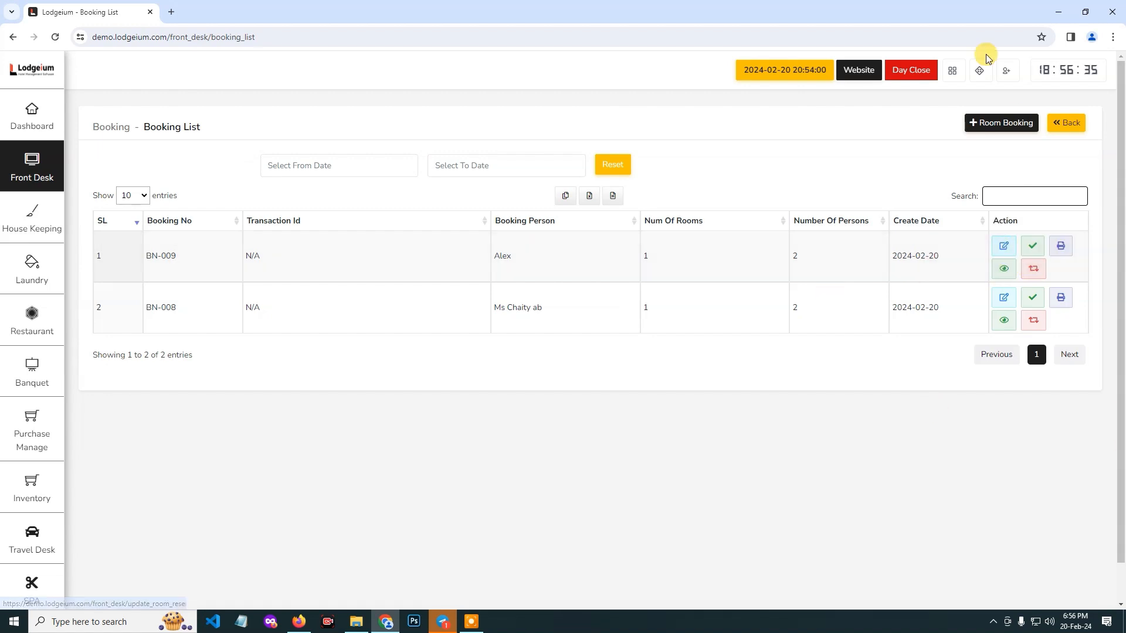
pyautogui.click(991, 130)
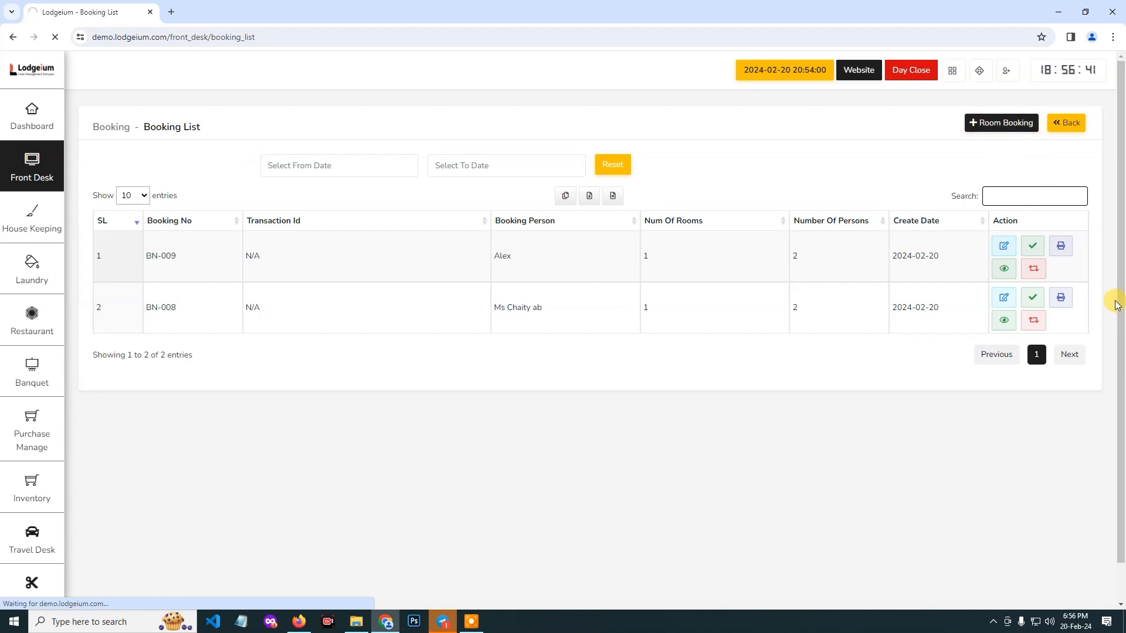